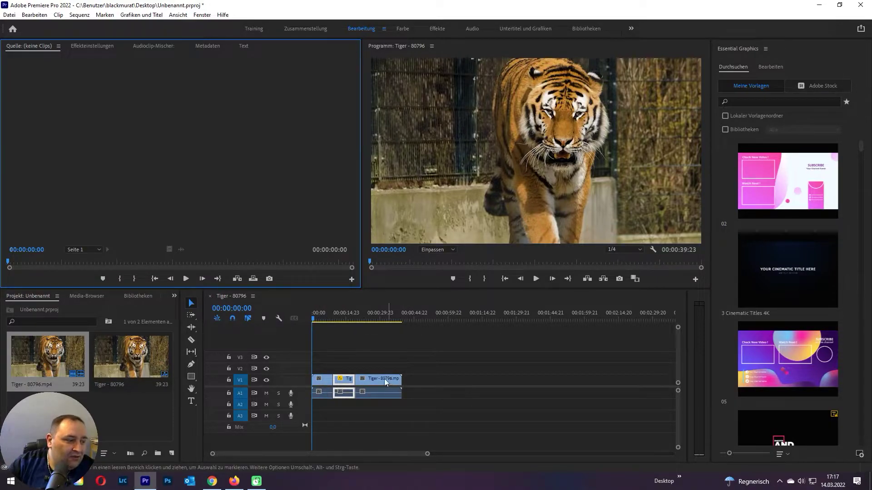
Play the tiger sequence in the Program monitor to review the existing cuts.
left_click(535, 279)
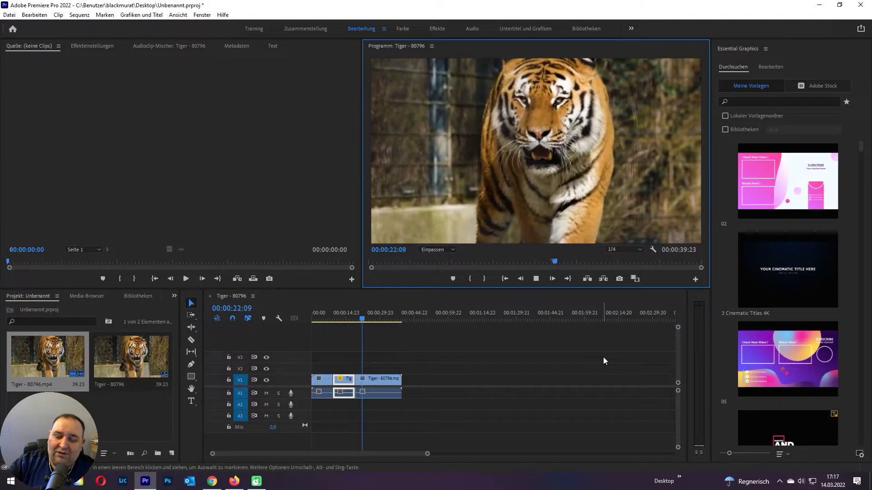
Stop playback and undo the earlier cuts, restoring the whole tiger clip.
left_click(537, 279)
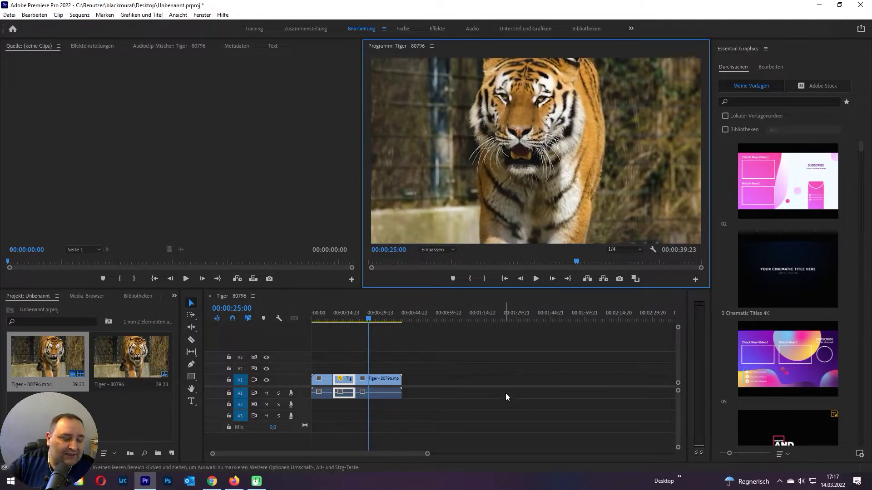
key("ctrl+z")
key("ctrl+z")
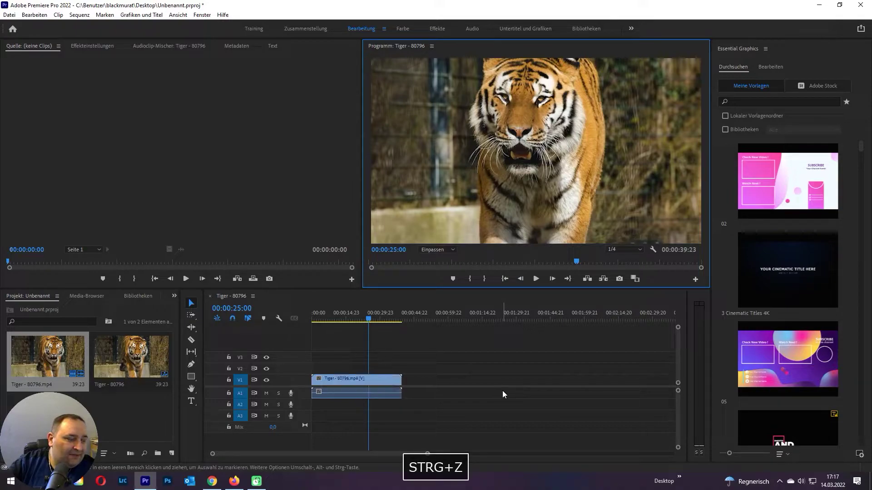
left_click(368, 323)
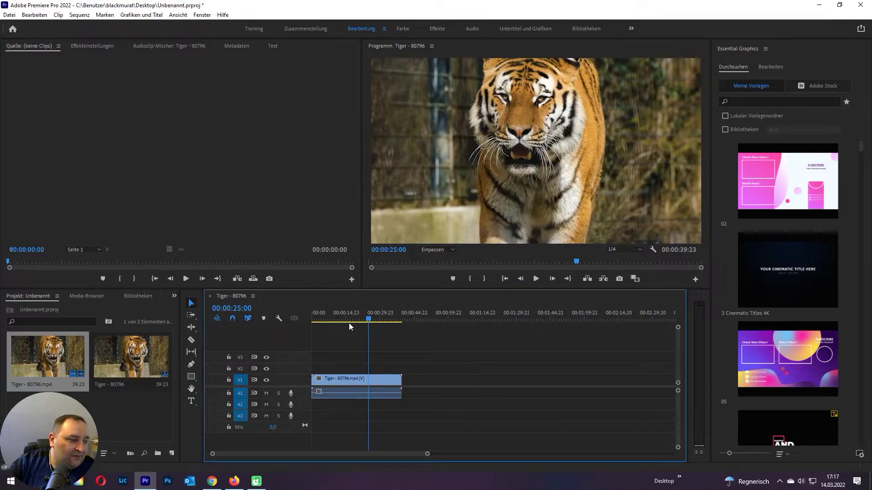
Razor-cut the tiger clip at 00:00:09:14 and 00:00:19:04, then select the middle part.
mouse_move(365, 320)
left_mouse_down()
mouse_move(317, 327)
mouse_move(331, 334)
left_mouse_up()
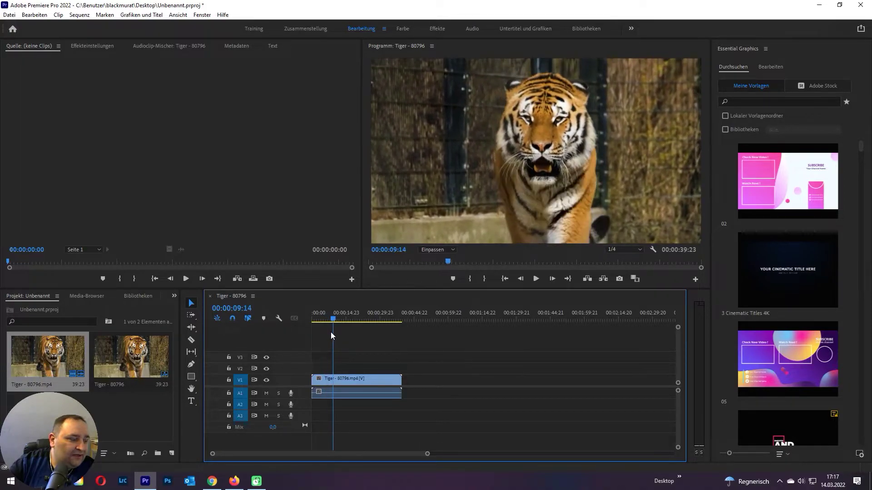
left_click(191, 339)
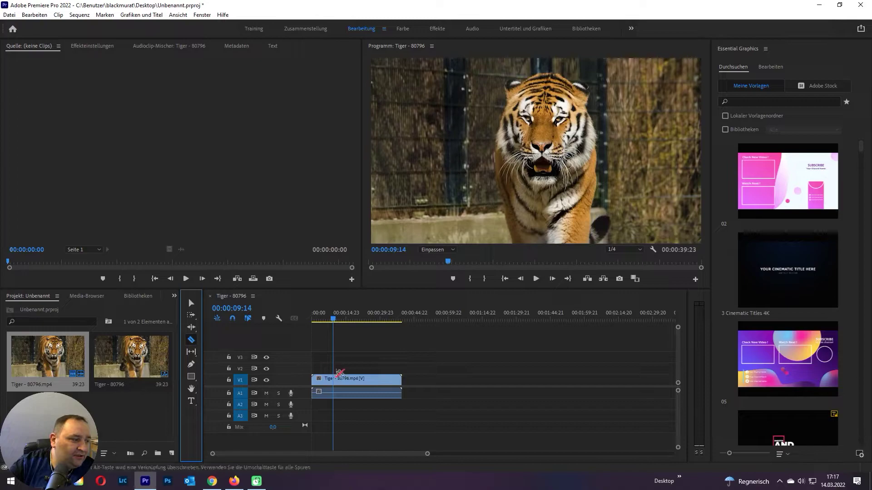
left_click(337, 381)
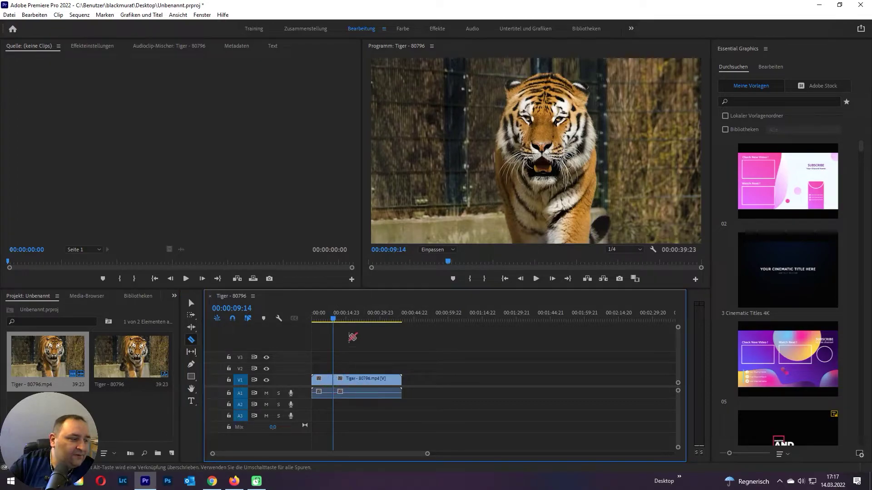
left_click_drag(334, 322, 356, 324)
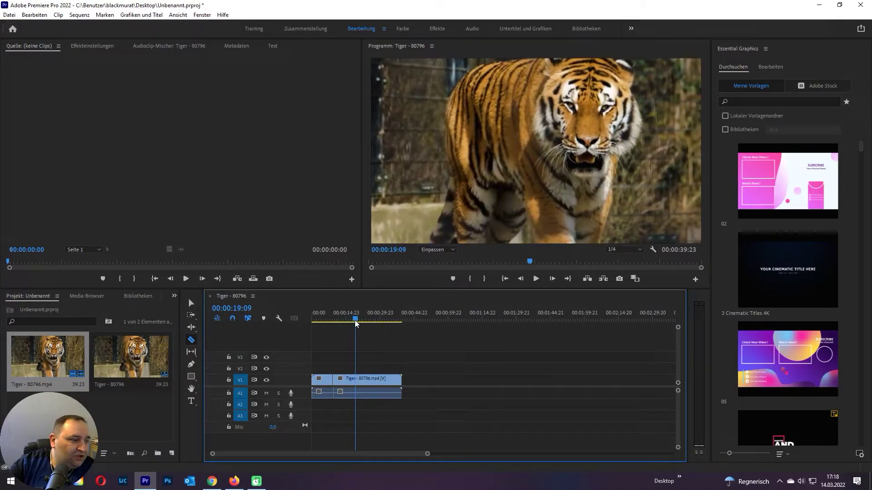
left_click(355, 380)
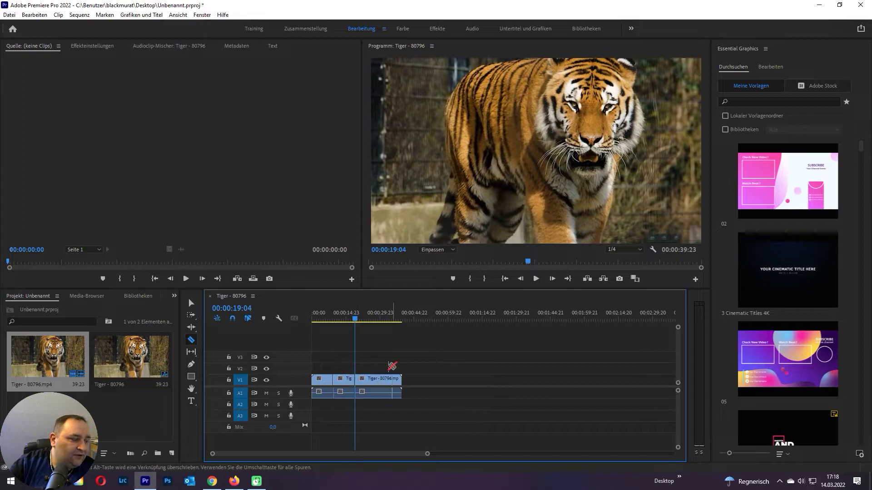
left_click_drag(357, 322, 346, 322)
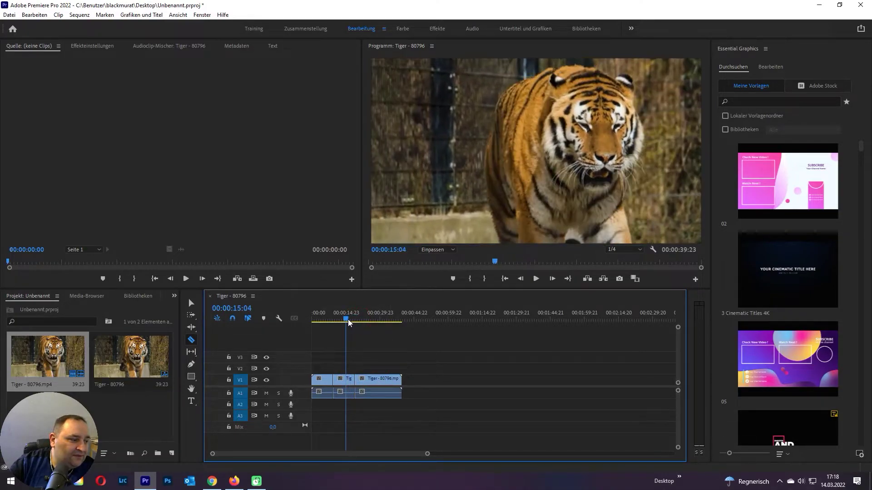
left_click(191, 303)
left_click(343, 380)
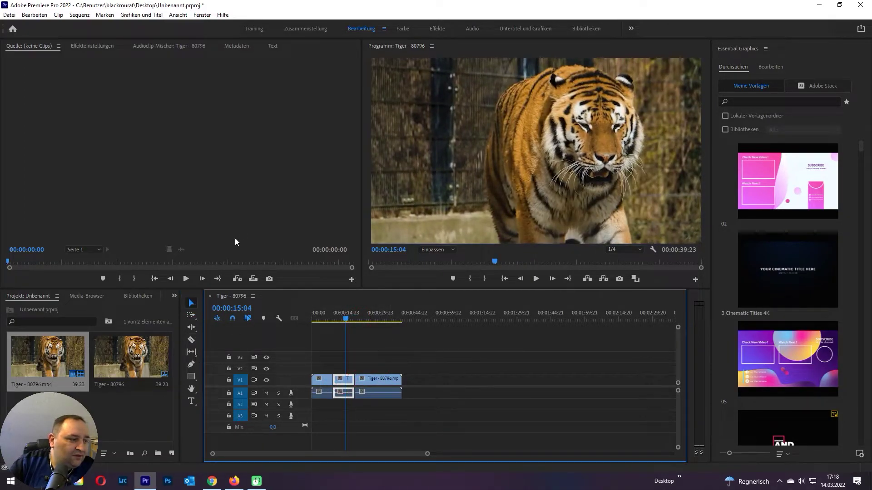
Set the middle segment's Motion Scale to 130 and Position to 960, 701, then rewind to 00:00:00:00.
left_click(91, 46)
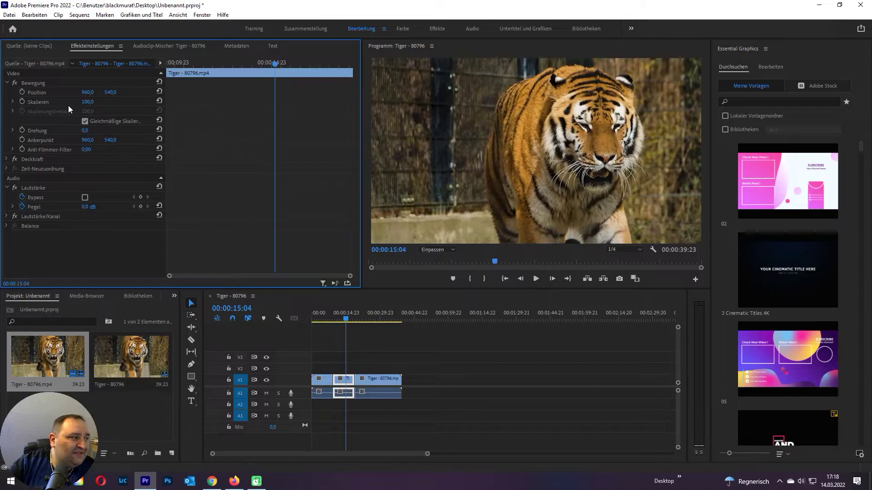
left_click(88, 102)
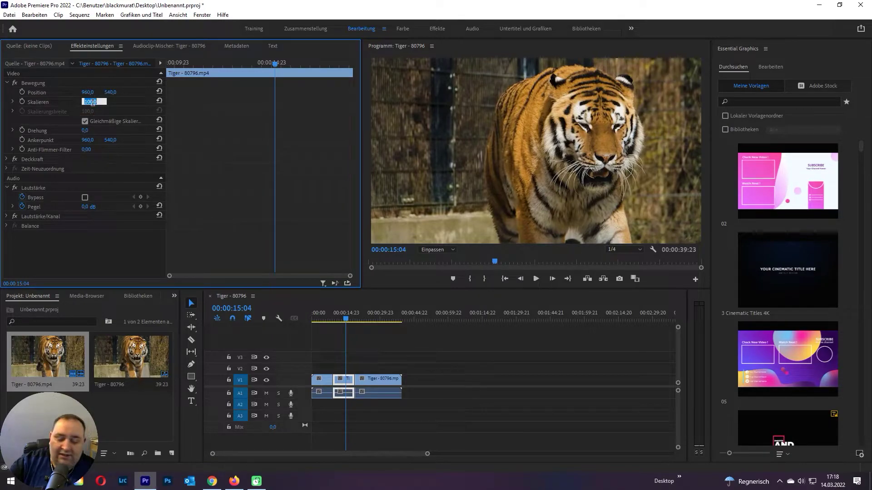
type("13")
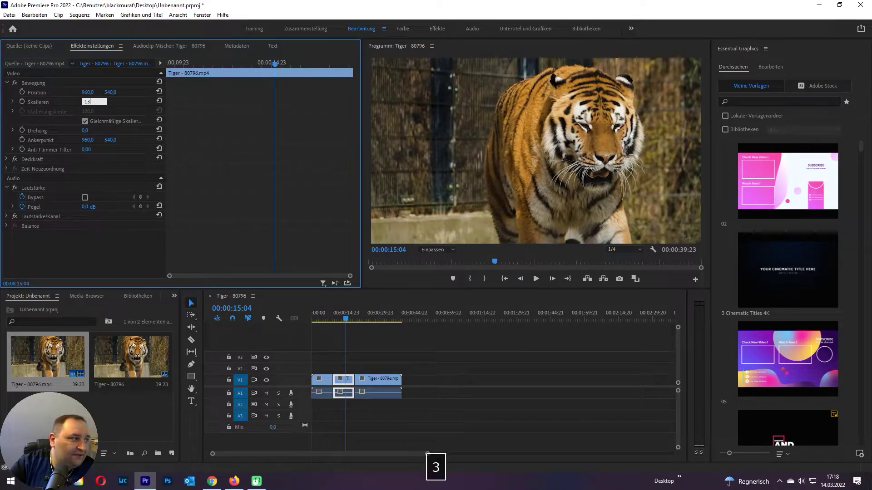
type("0")
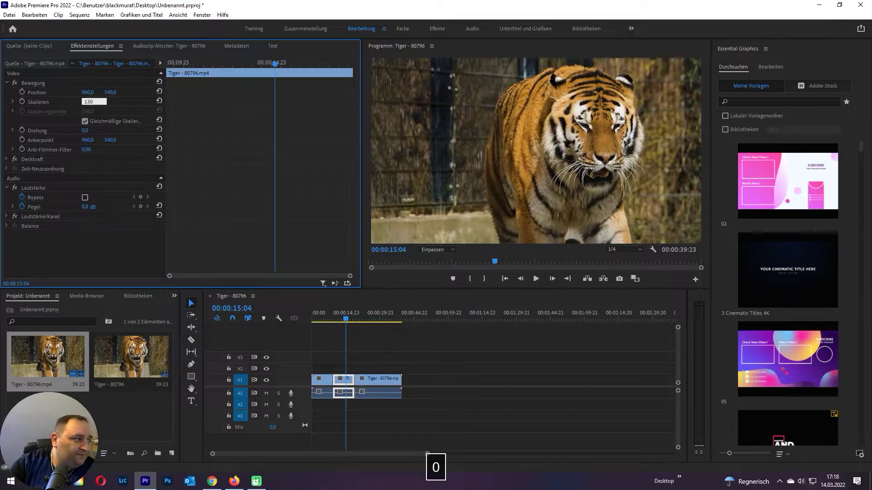
key("Return")
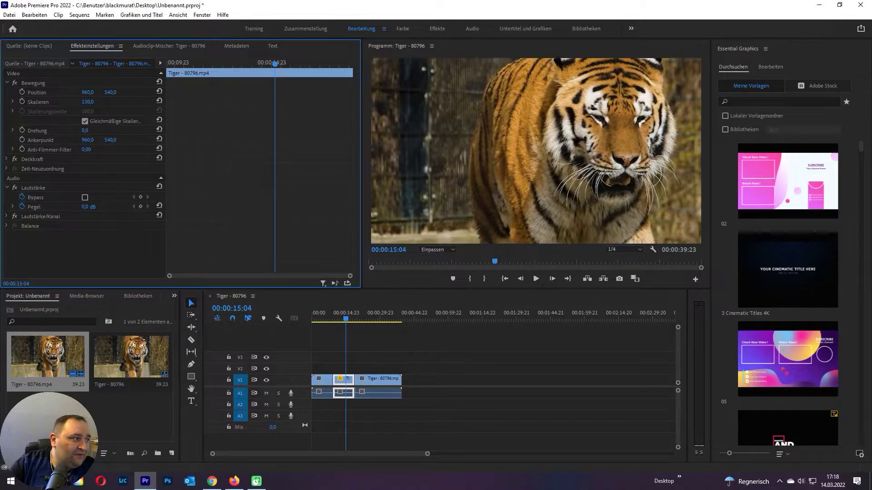
left_click_drag(110, 92, 148, 92)
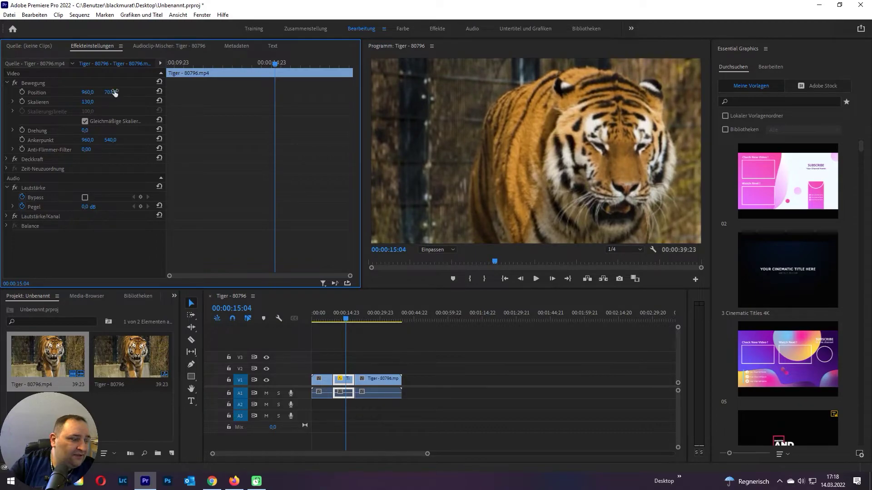
left_click(346, 319)
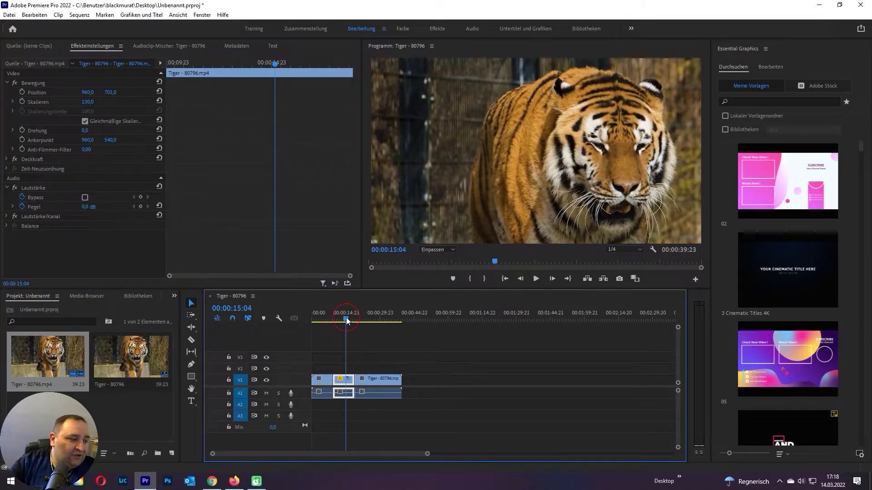
left_click_drag(346, 321, 313, 321)
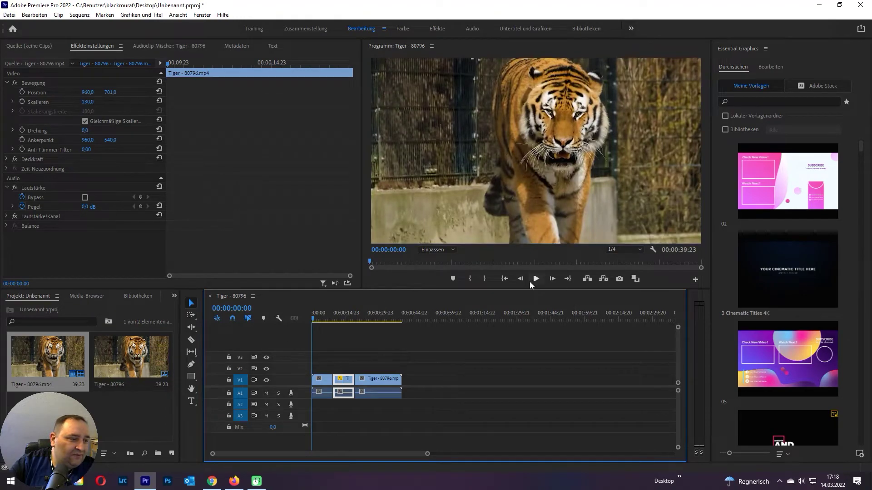
Play the edit from the start through the punch-in zoom and stop at 00:00:21:23.
left_click(536, 279)
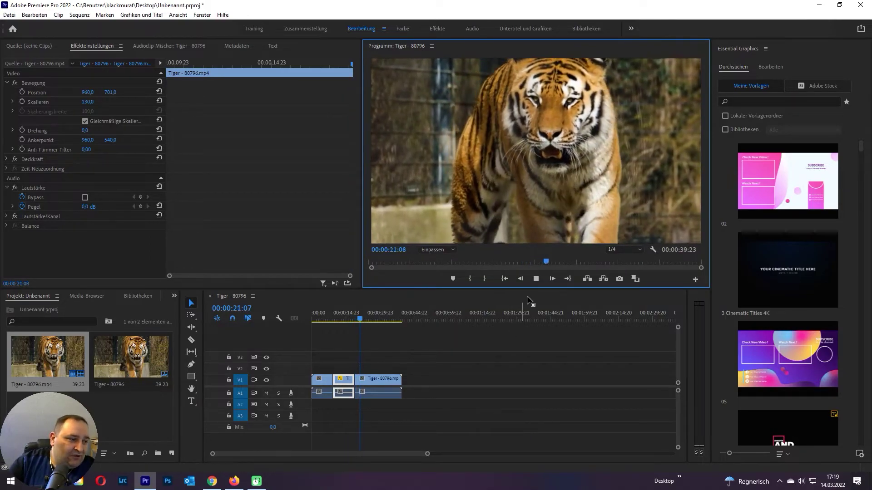
left_click(535, 280)
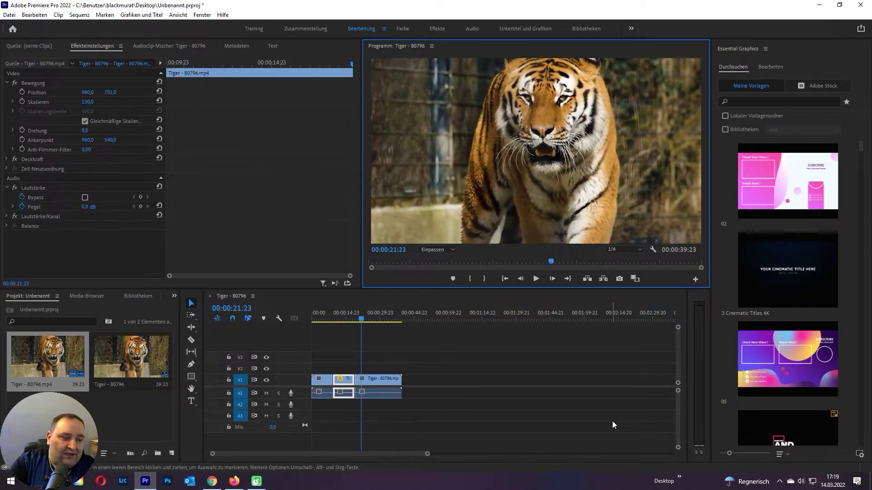